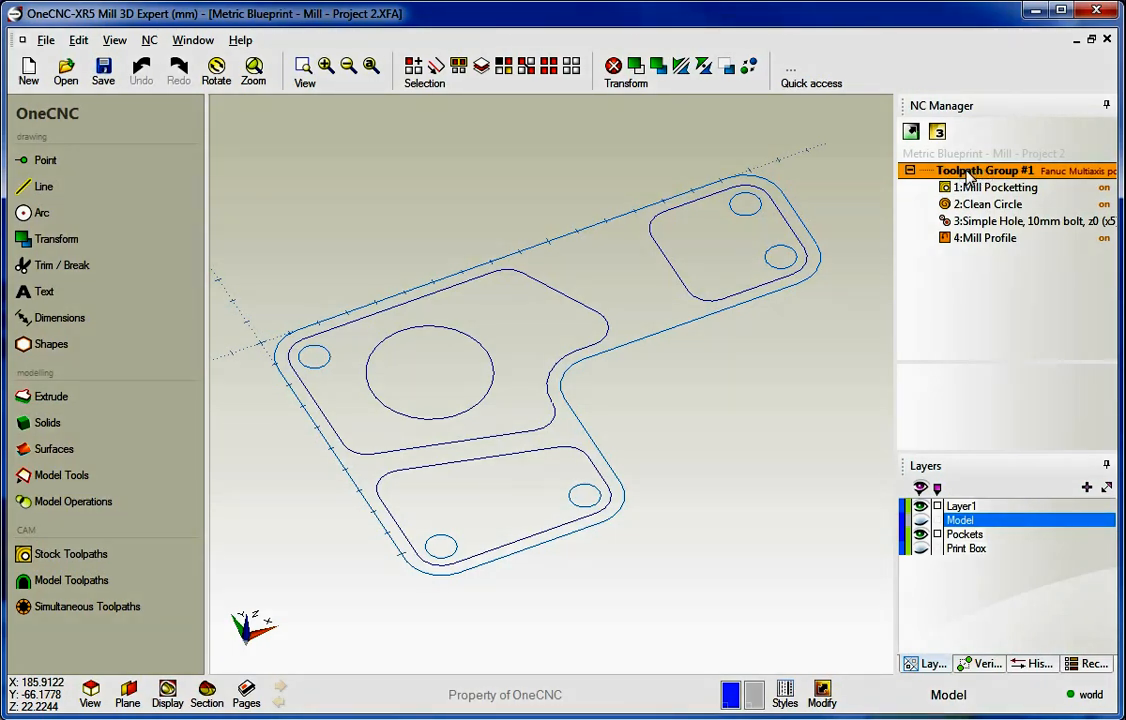
# - Open NC processing for Toolpath Group #1 and set its post processor to Fadal
pyautogui.doubleClick(966, 172)
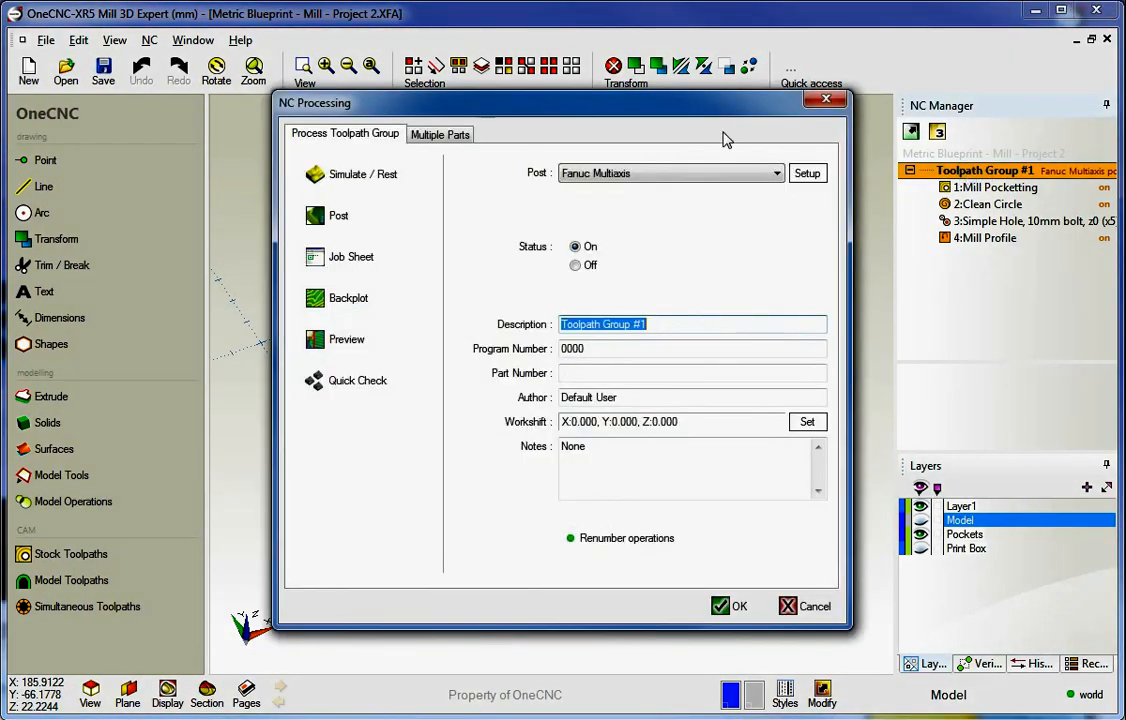
pyautogui.moveTo(668, 120); pyautogui.dragTo(627, 123)
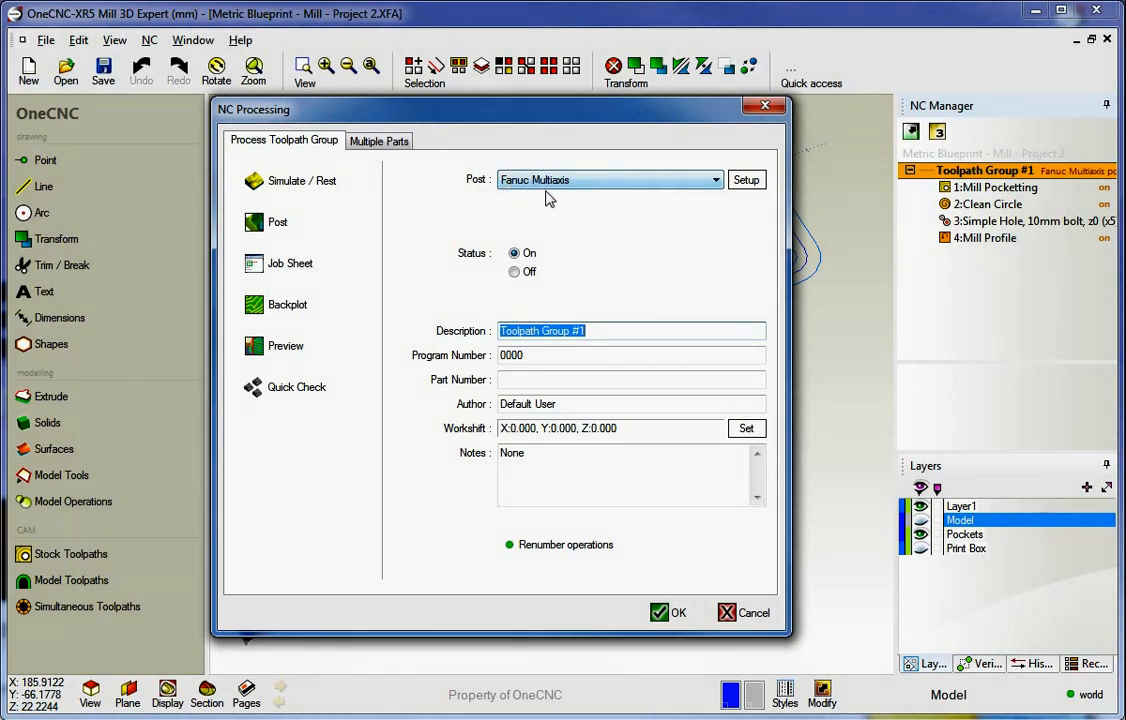
pyautogui.click(716, 182)
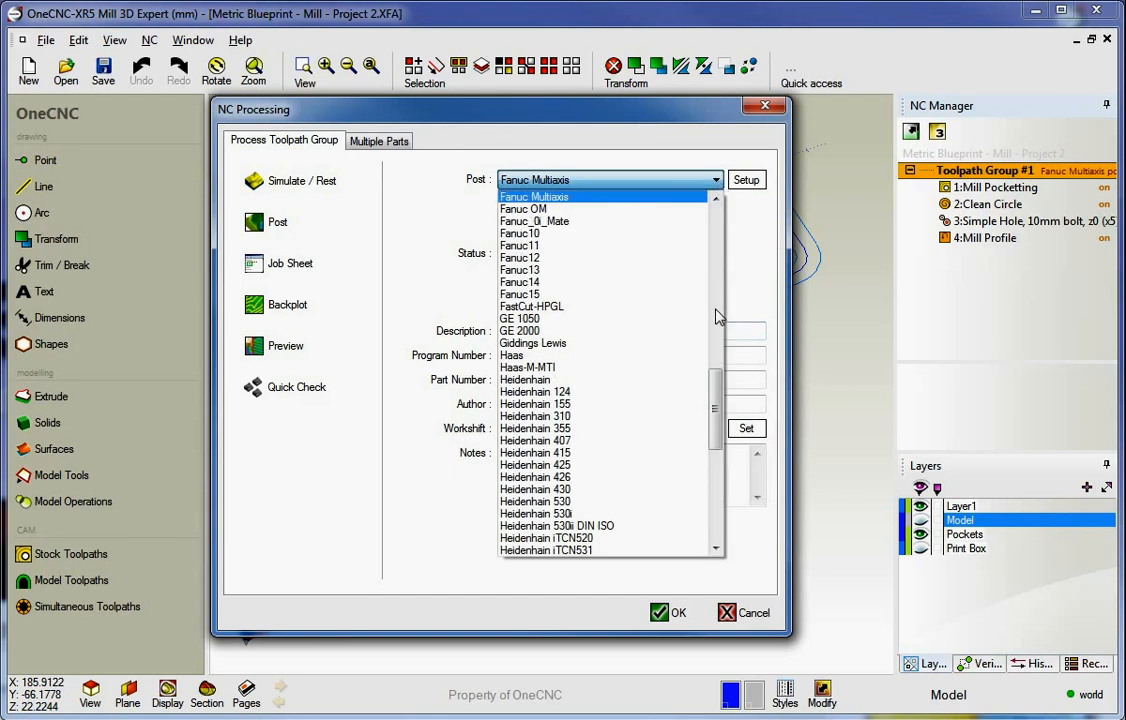
pyautogui.scroll(6, 716, 365)
pyautogui.moveTo(716, 365); pyautogui.dragTo(718, 345)
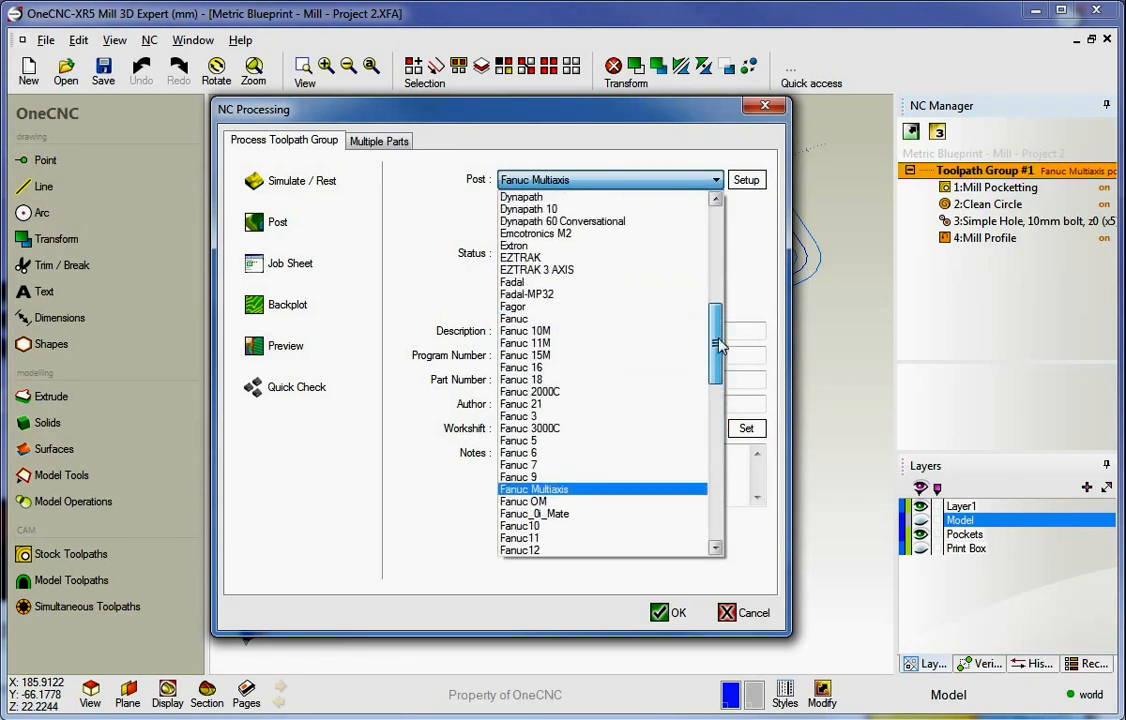
pyautogui.click(535, 282)
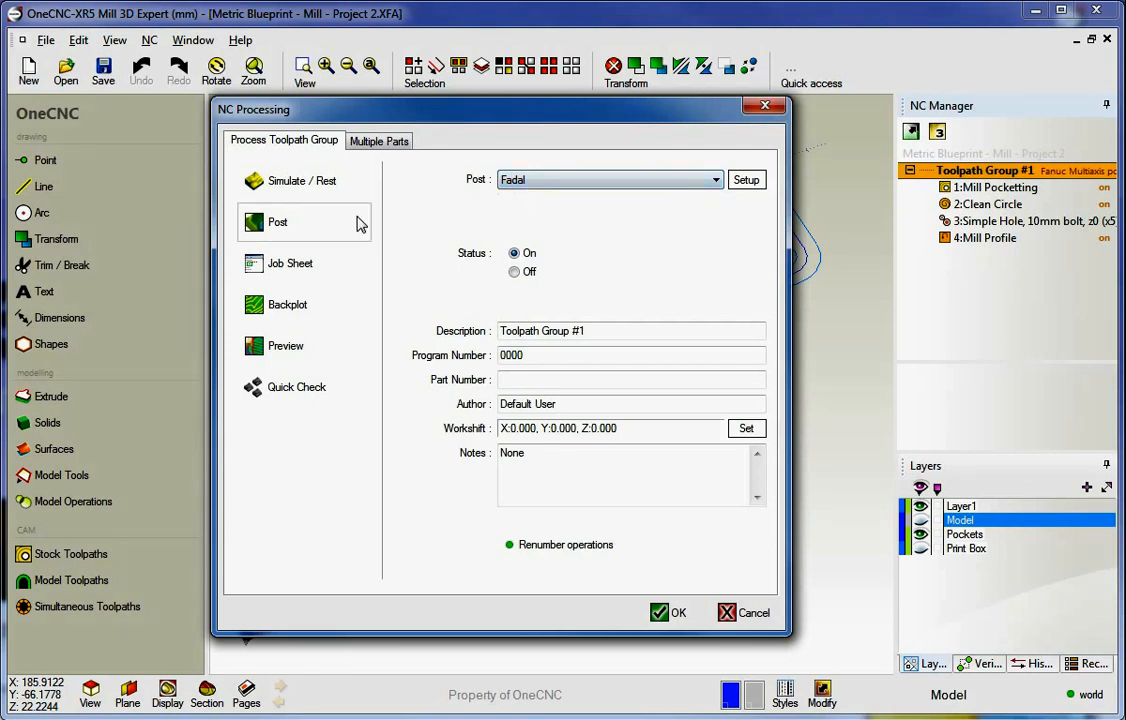
# - Post the toolpath group to the DNC folder as Metric Blueprint - Mill - Project 2, review the NC code and close it
pyautogui.click(273, 226)
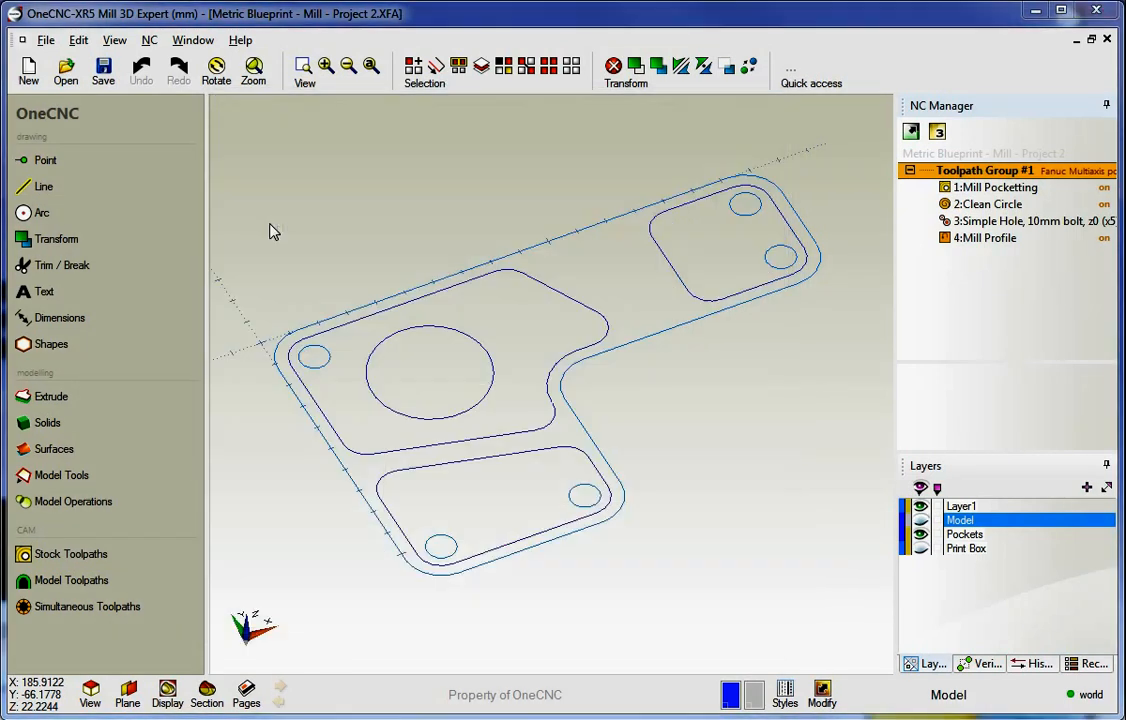
pyautogui.moveTo(427, 181); pyautogui.dragTo(135, 31)
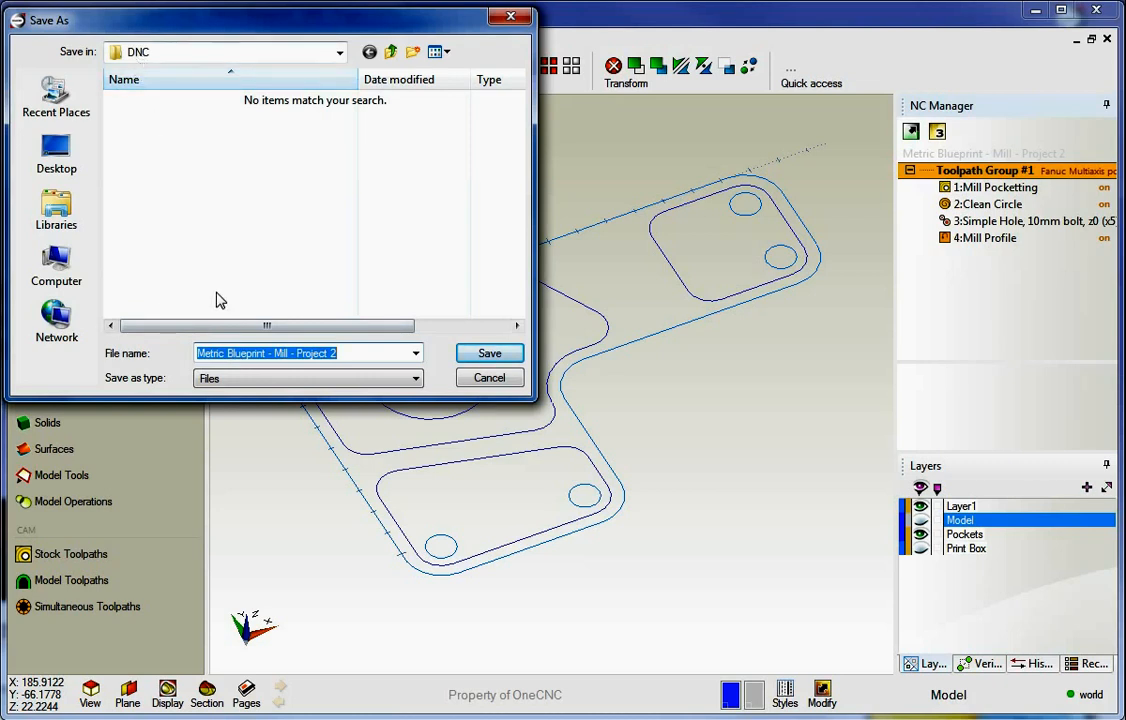
pyautogui.click(460, 356)
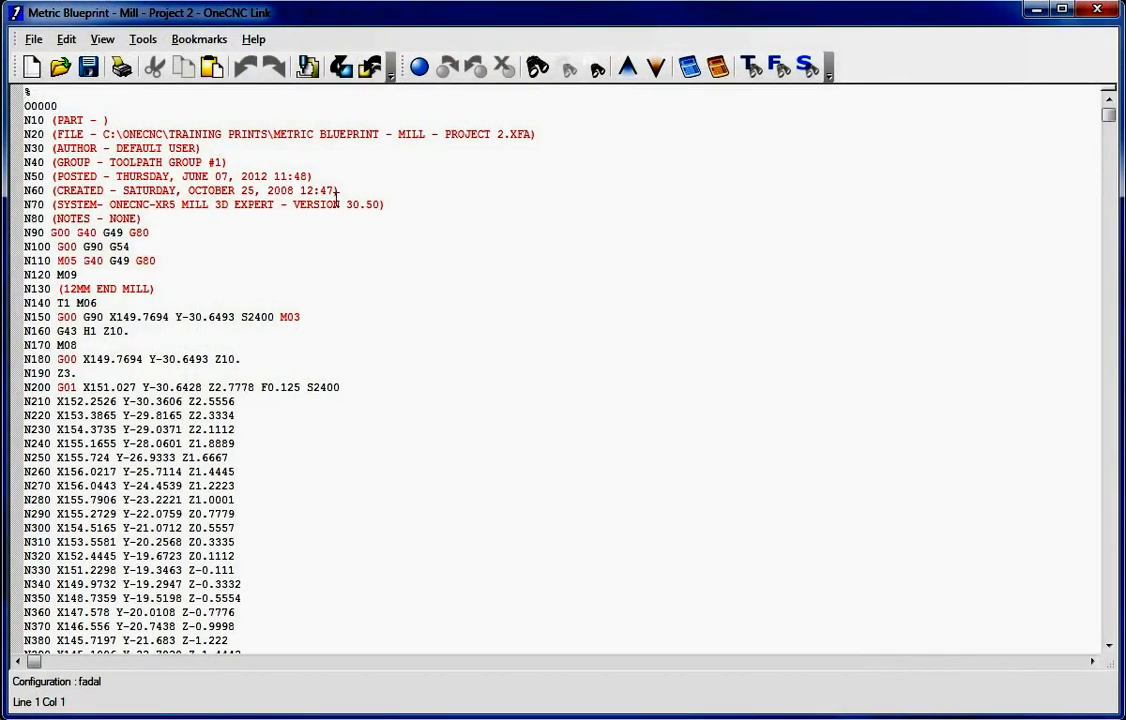
pyautogui.moveTo(1110, 114)
pyautogui.mouseDown()
pyautogui.moveTo(1108, 272)
pyautogui.moveTo(1108, 110)
pyautogui.mouseUp()
pyautogui.click(1097, 11)
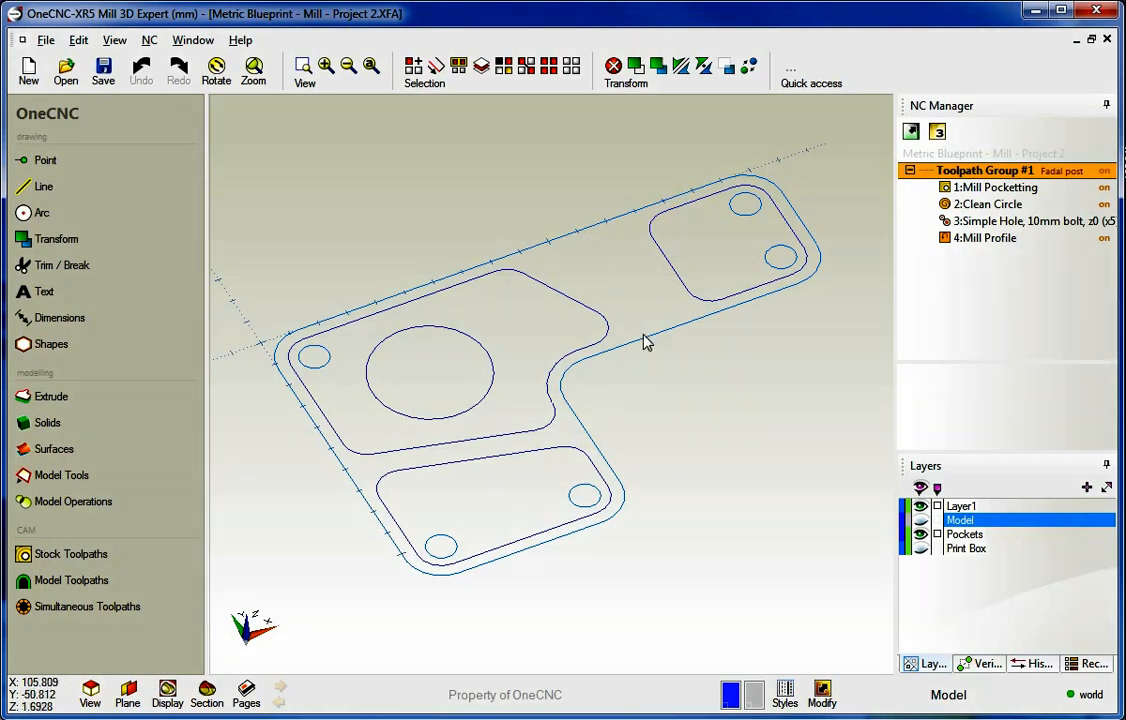
# - Reopen NC processing for Toolpath Group #1 and change its post processor to Haas
pyautogui.doubleClick(975, 172)
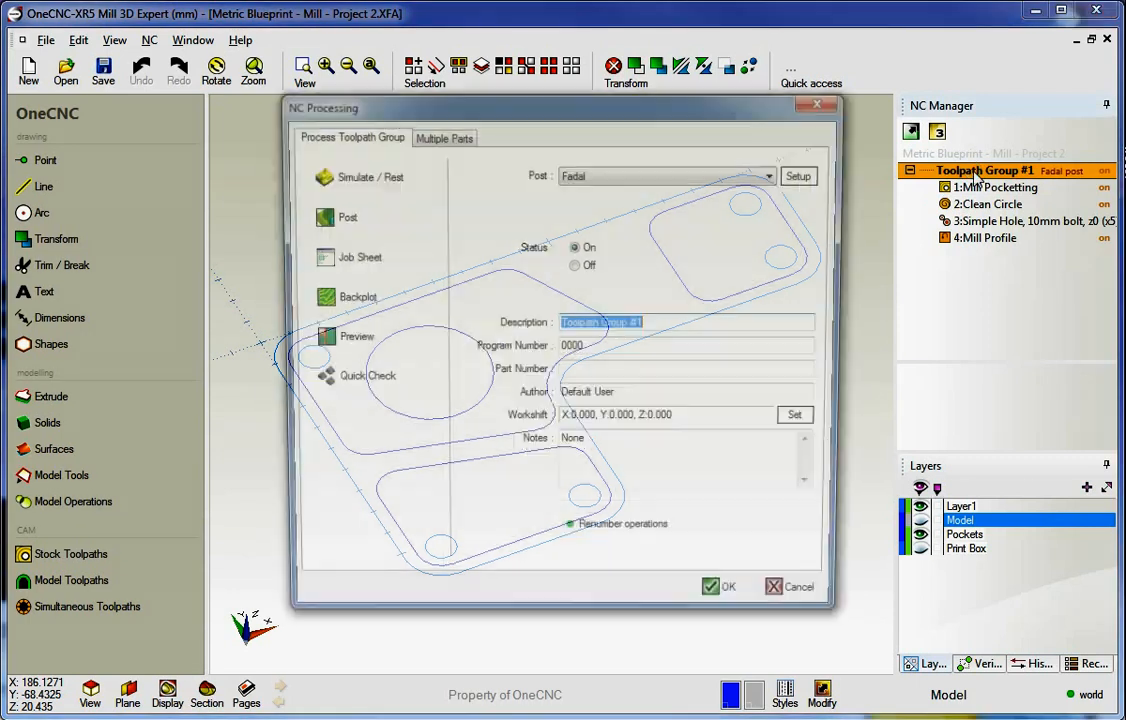
pyautogui.click(750, 174)
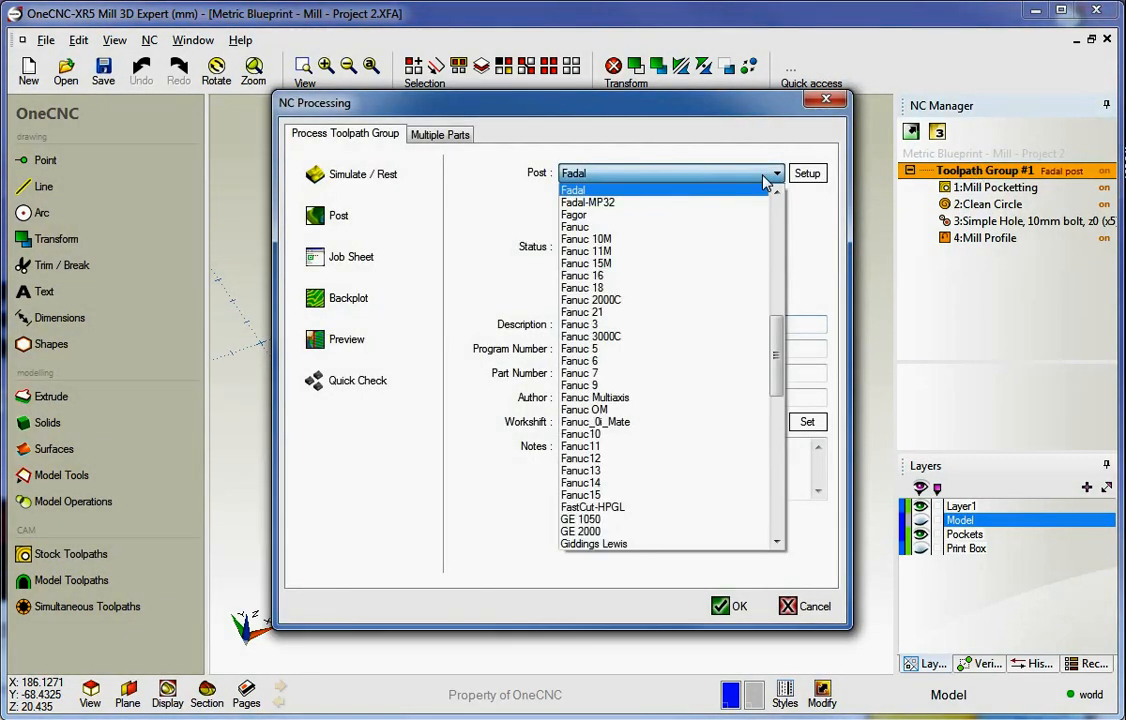
pyautogui.scroll(1, 777, 343)
pyautogui.moveTo(777, 343); pyautogui.dragTo(777, 412)
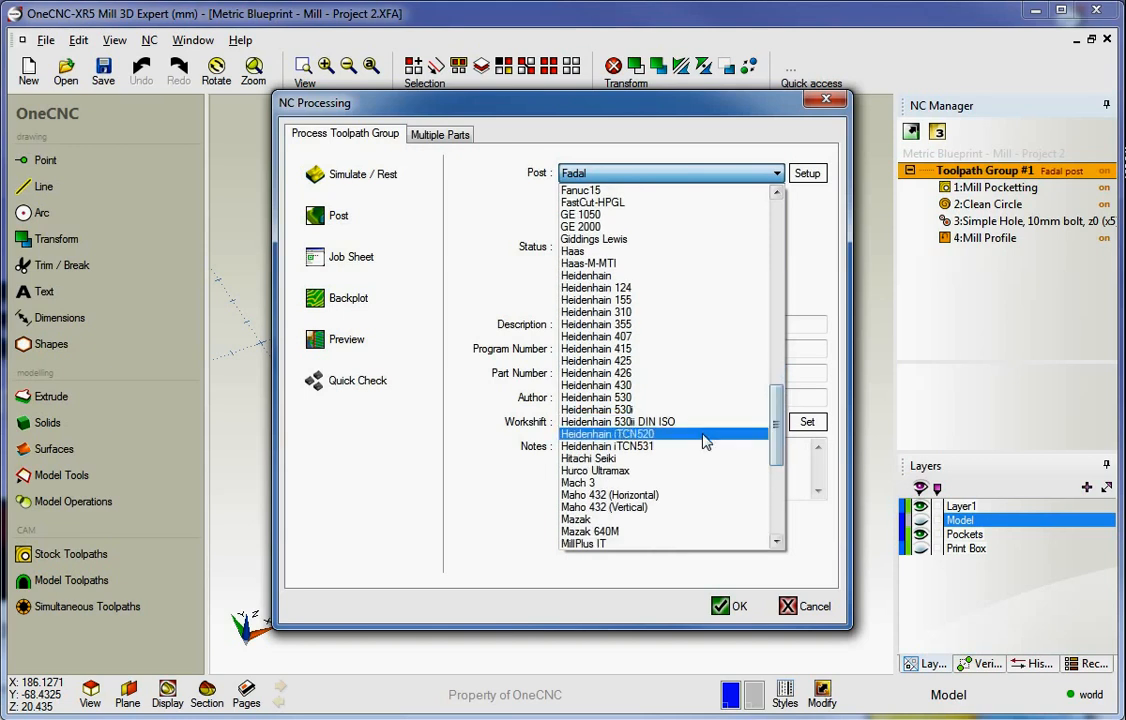
pyautogui.click(636, 251)
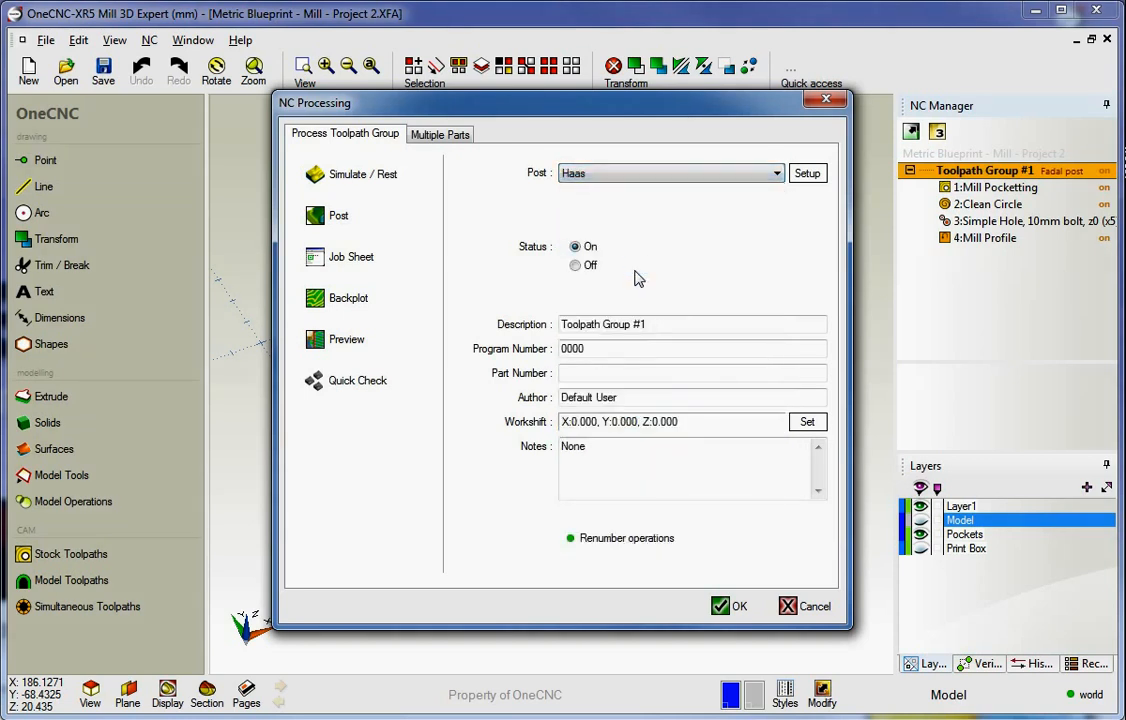
# - Post the group with the Haas post, replacing the existing Metric Blueprint - Mill - Project 2 file
pyautogui.click(338, 221)
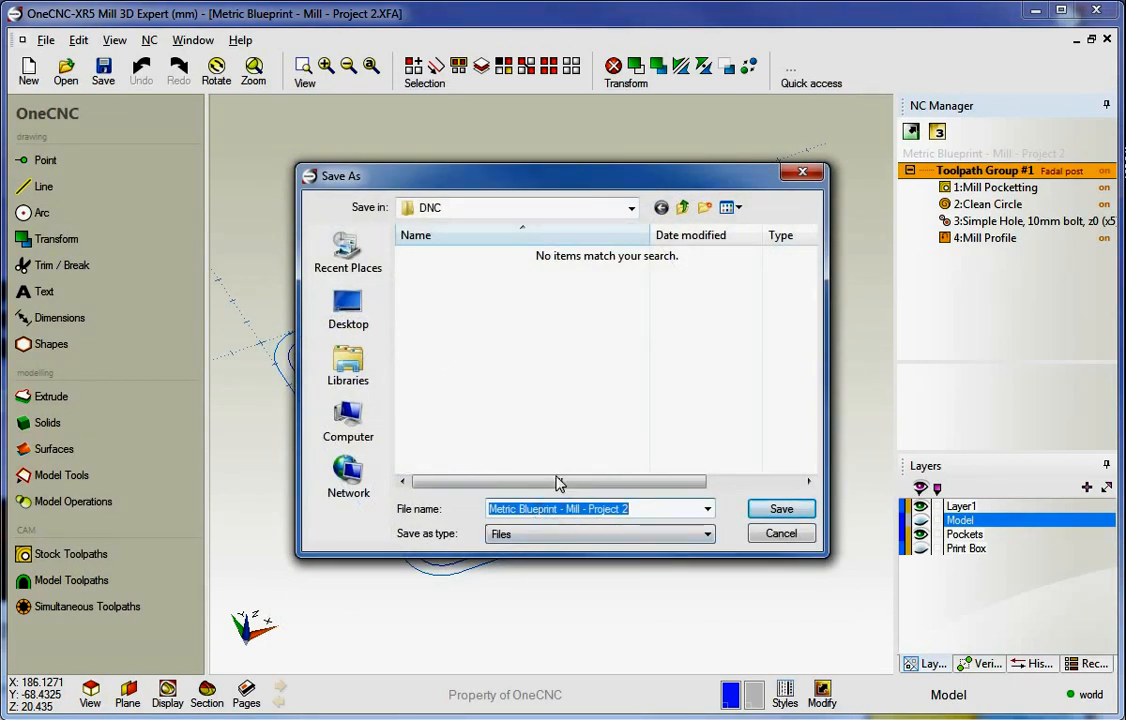
pyautogui.click(778, 511)
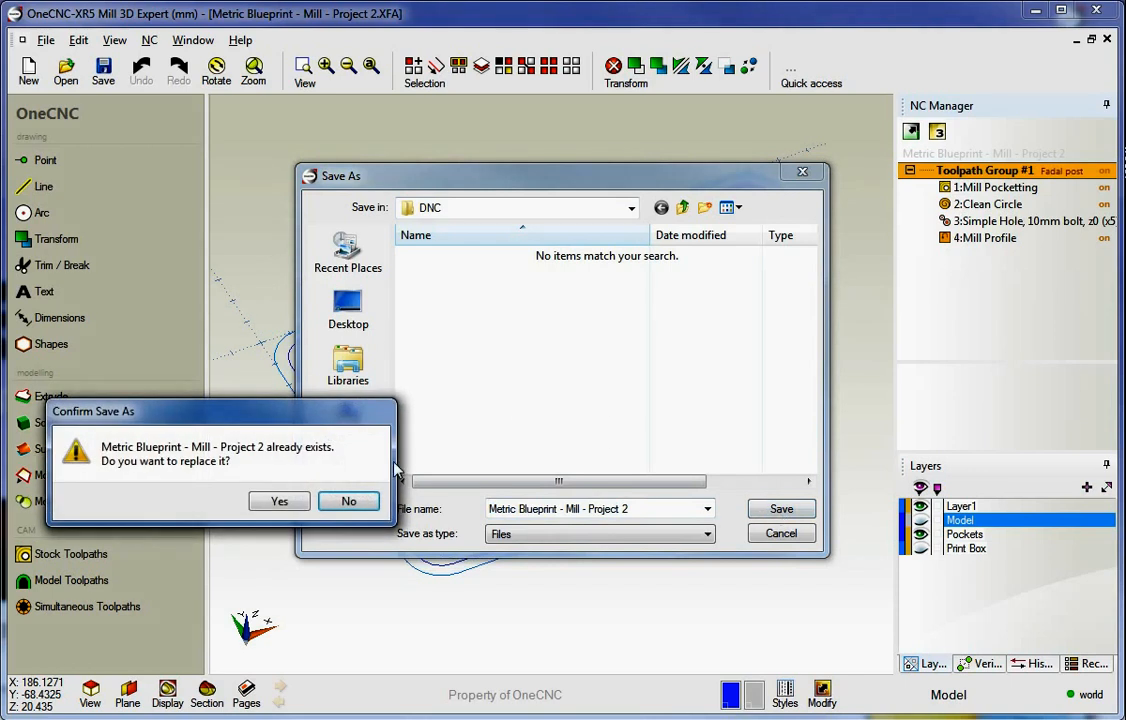
pyautogui.click(282, 502)
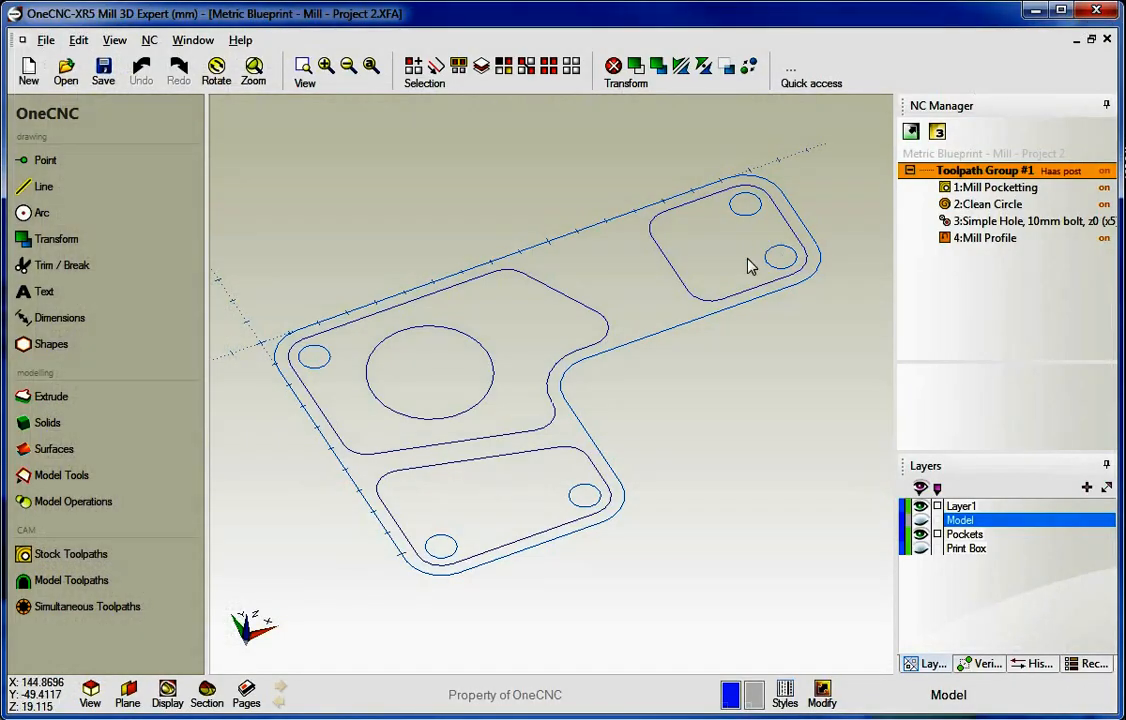
# - Open single-operation posting for the 10mm bolt Simple Hole operation and set the post processor to Bridgeport BPC 550
pyautogui.scroll(1, 755, 260)
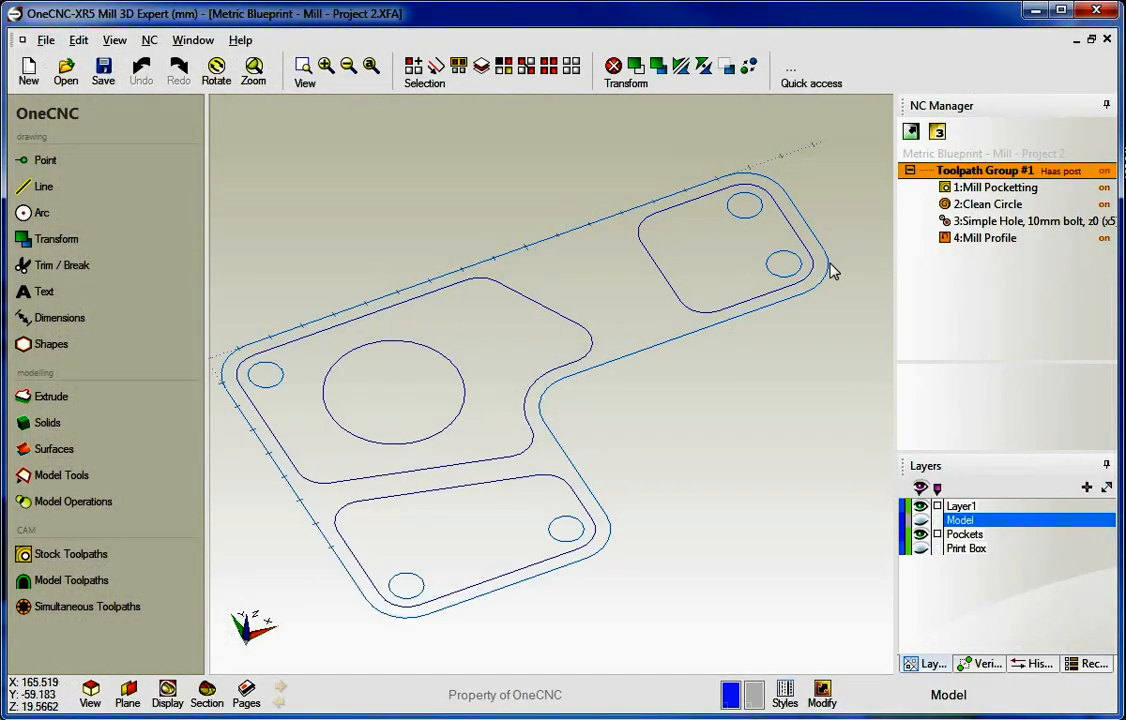
pyautogui.scroll(-2, 748, 257)
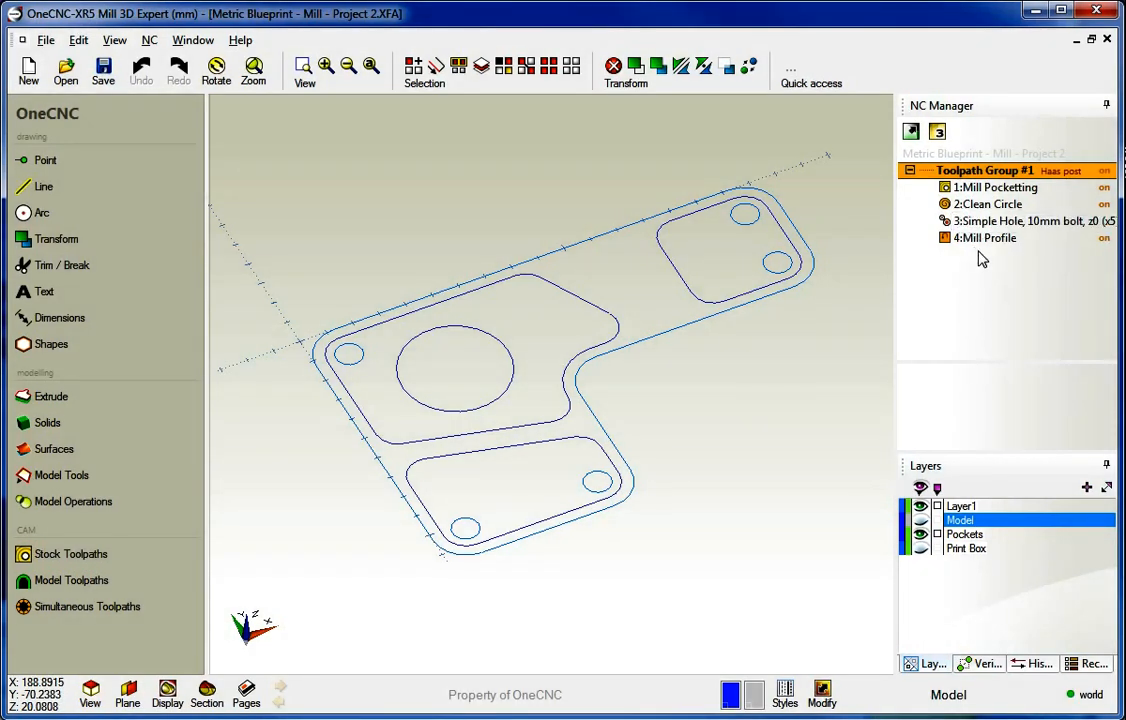
pyautogui.click(978, 221)
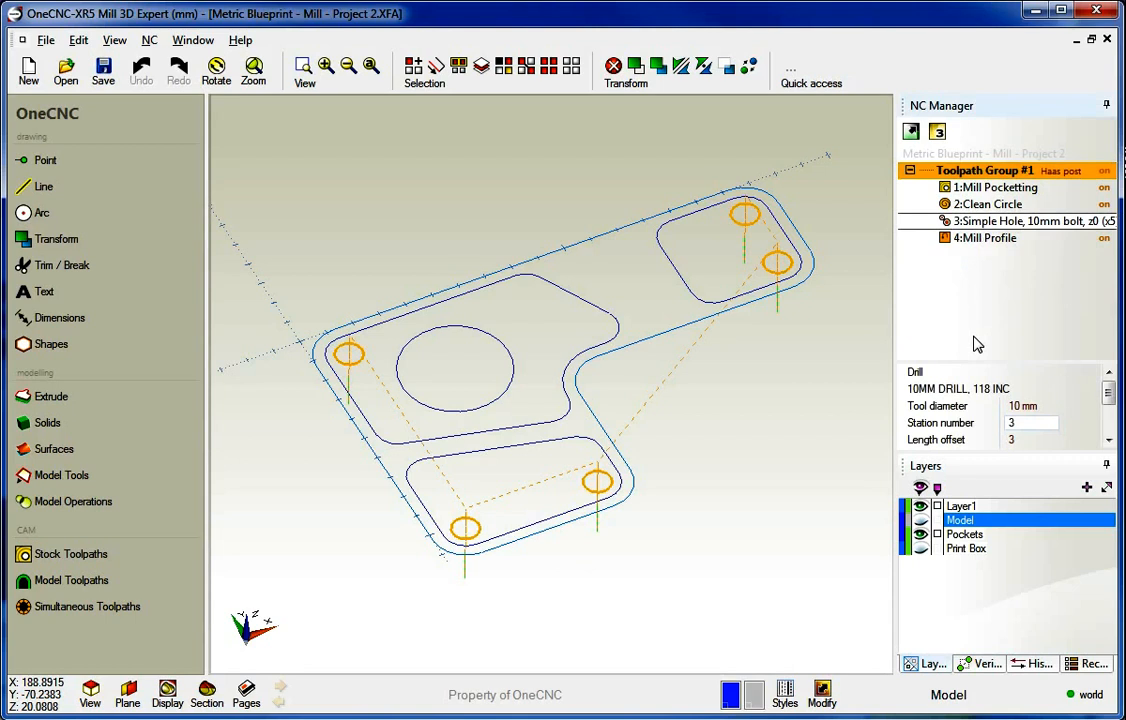
pyautogui.rightClick(980, 226)
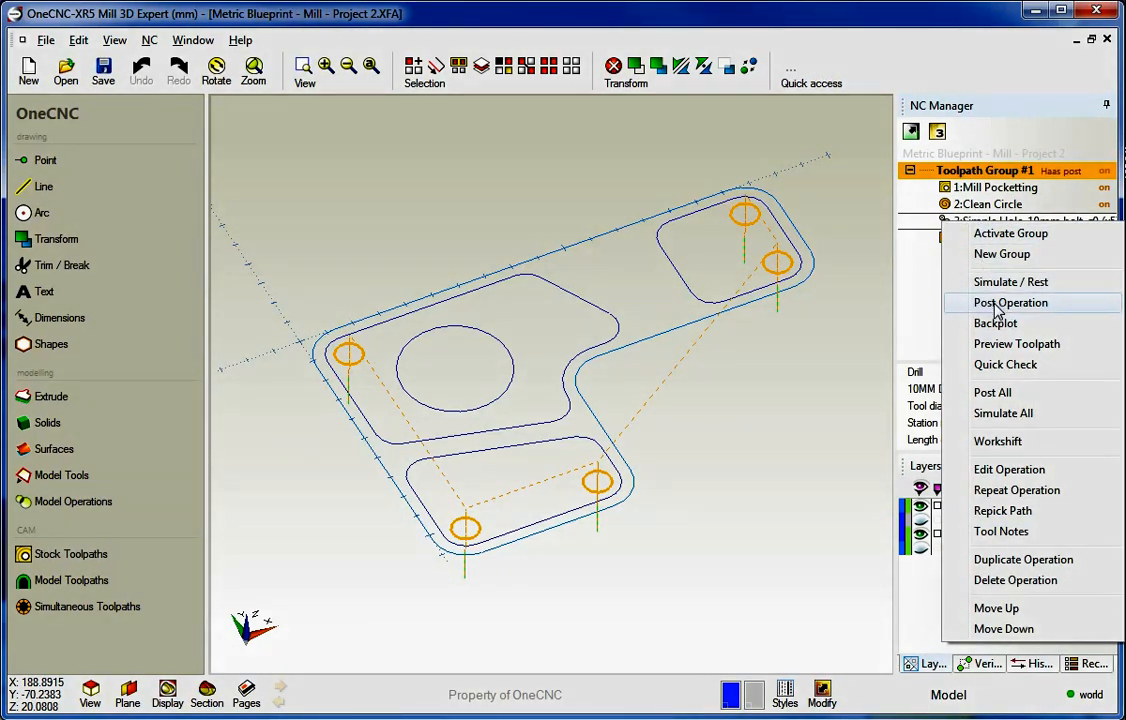
pyautogui.click(997, 310)
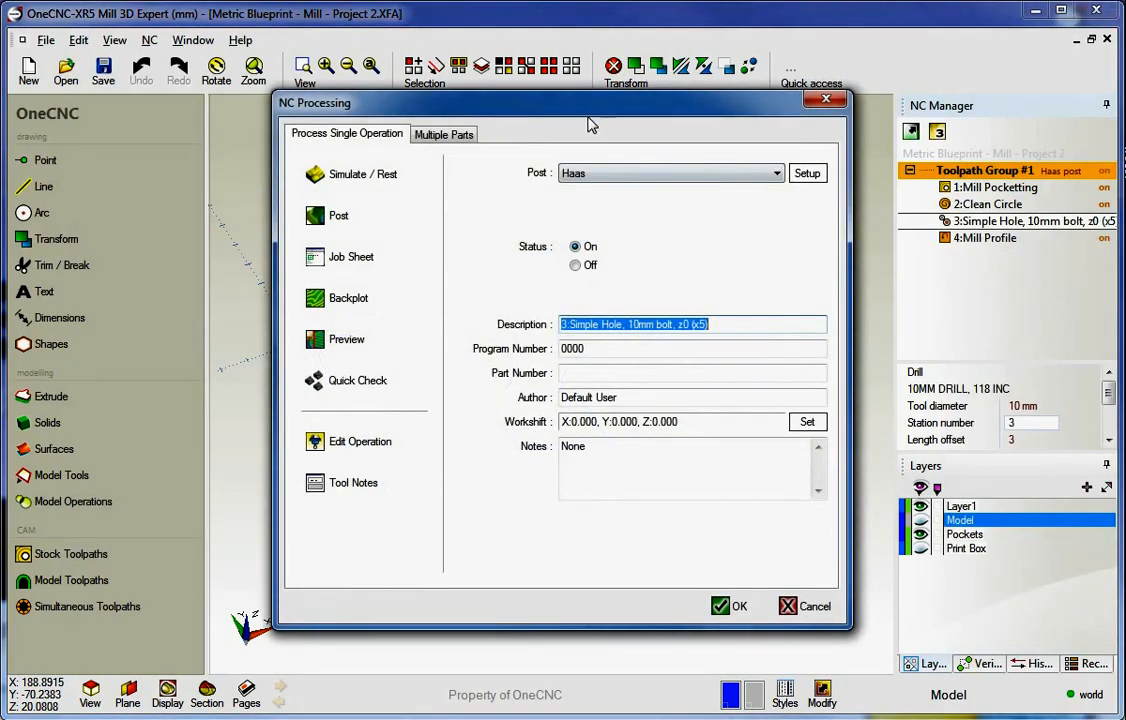
pyautogui.moveTo(590, 120); pyautogui.dragTo(531, 119)
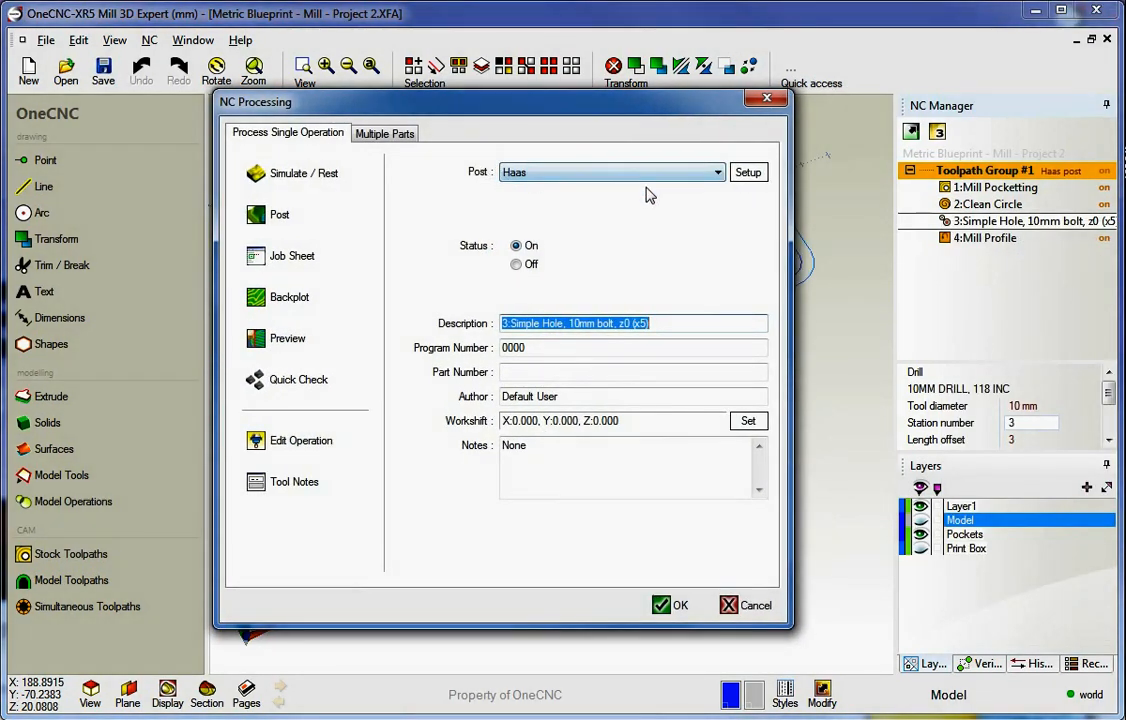
pyautogui.click(716, 175)
pyautogui.moveTo(718, 330); pyautogui.dragTo(722, 282)
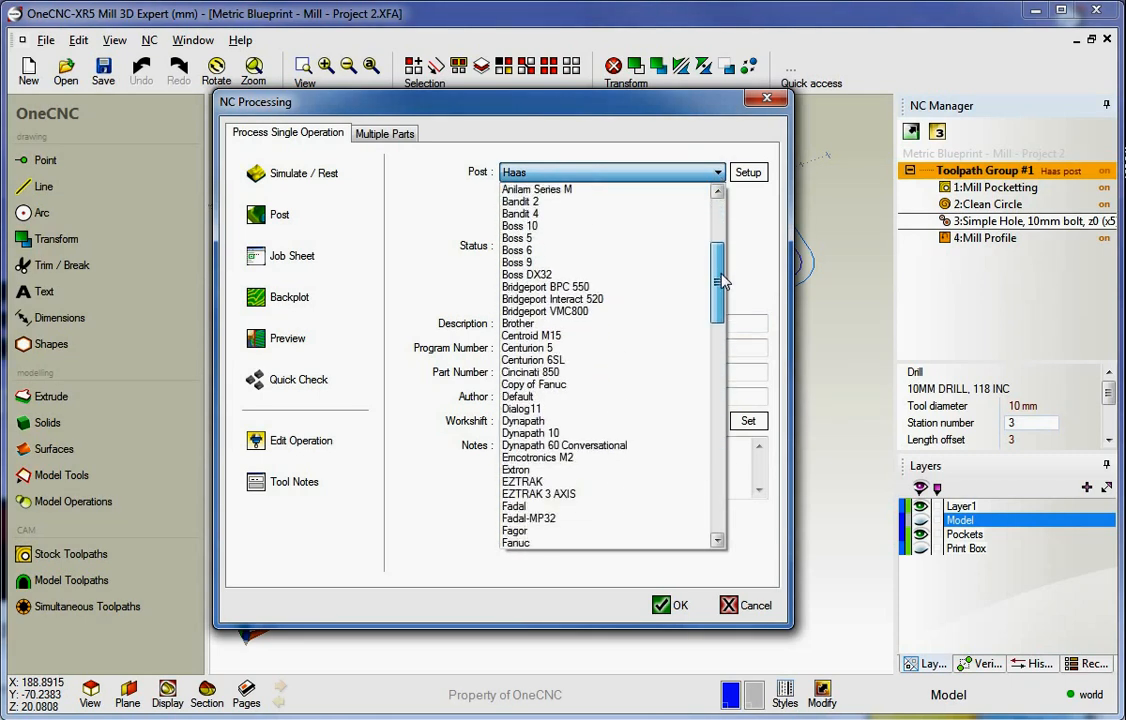
pyautogui.click(593, 288)
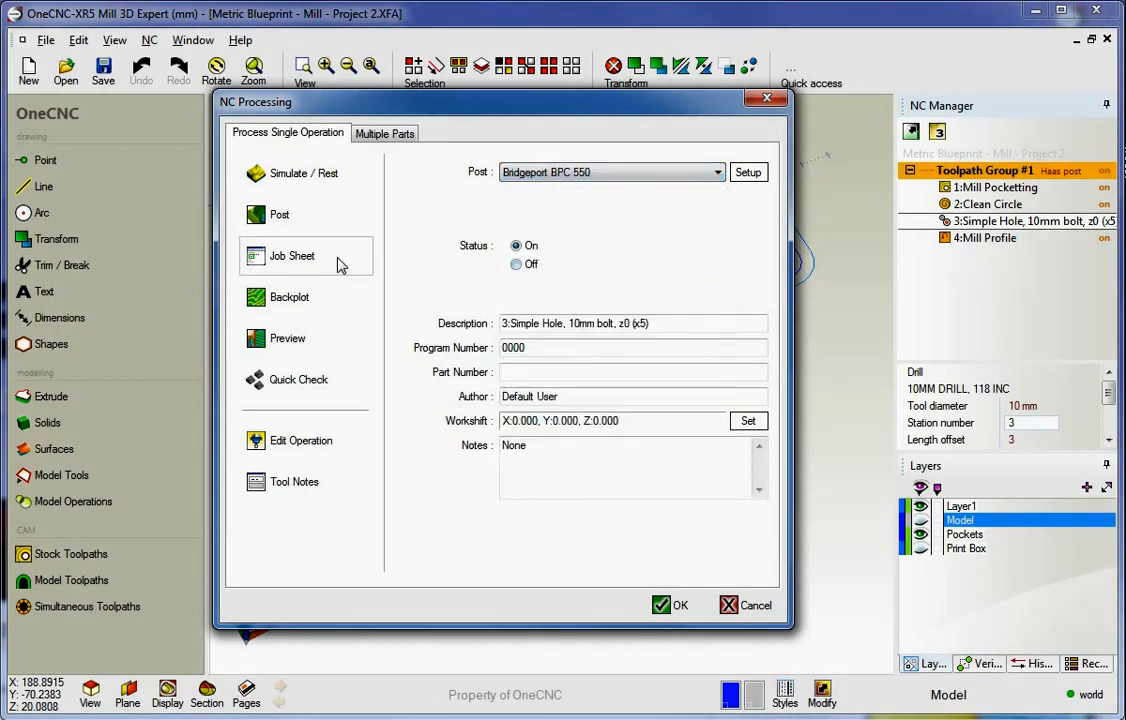
# - Post only the Simple Hole operation, replacing the existing NC file, and close the resulting code
pyautogui.click(279, 216)
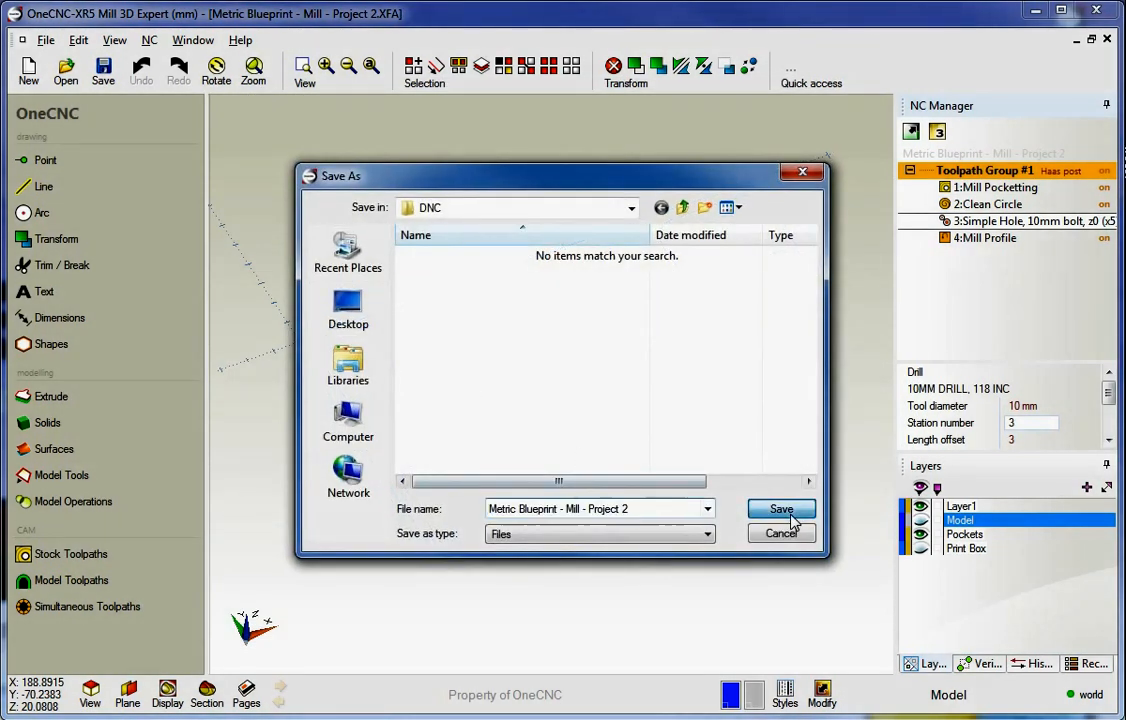
pyautogui.click(785, 511)
pyautogui.click(280, 502)
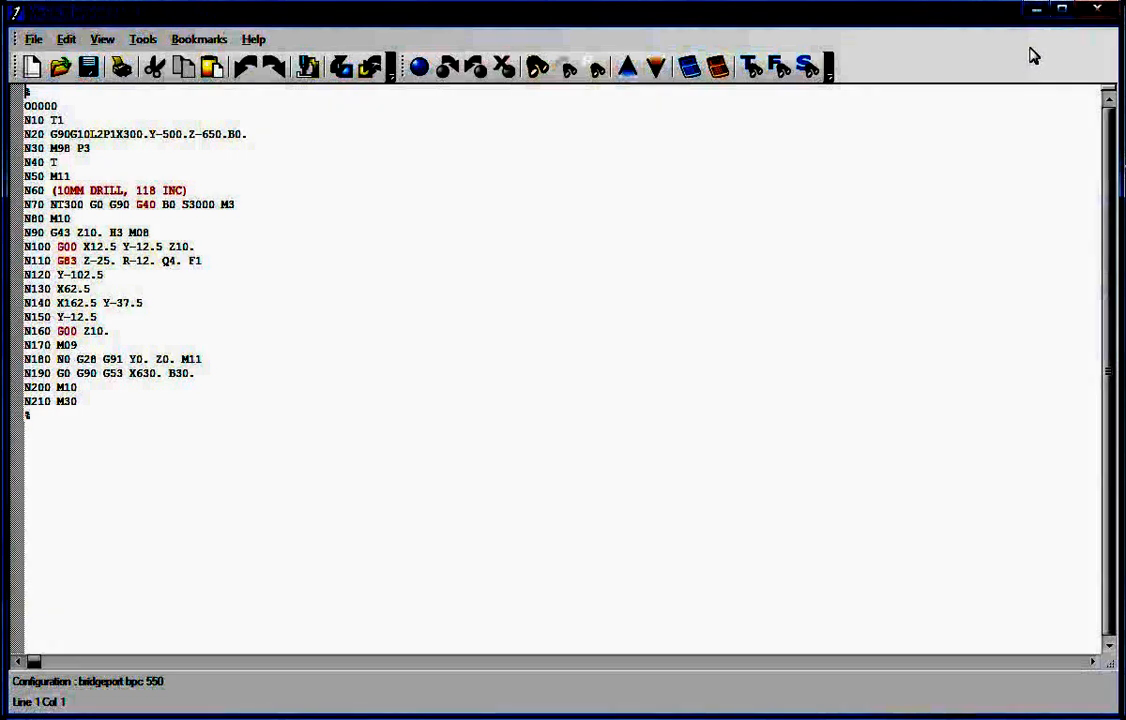
pyautogui.click(1097, 12)
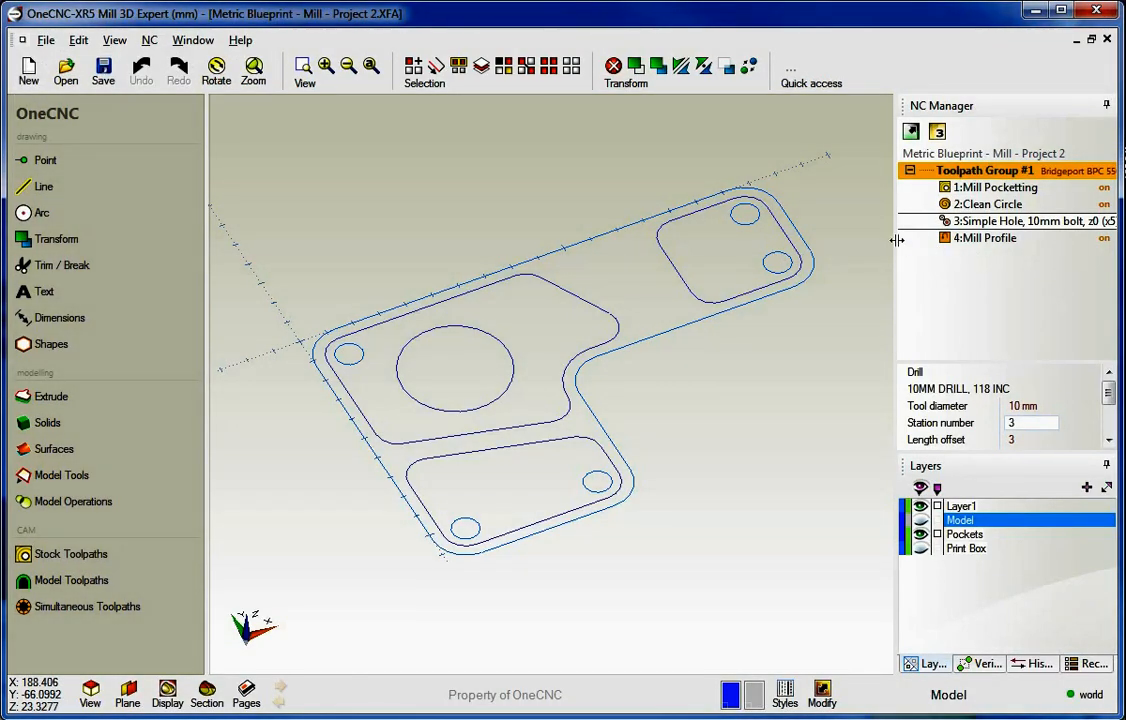
# - Widen the NC Manager and switch off the Clean Circle and Simple Hole operations
pyautogui.moveTo(896, 251); pyautogui.dragTo(834, 249)
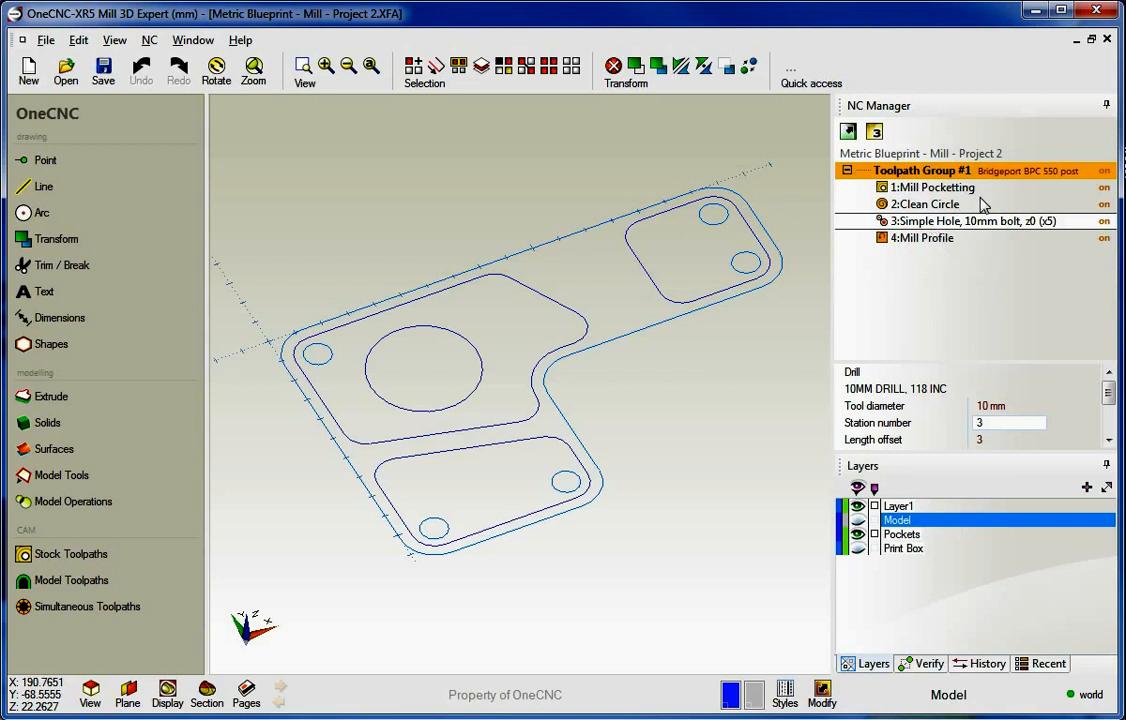
pyautogui.click(1104, 205)
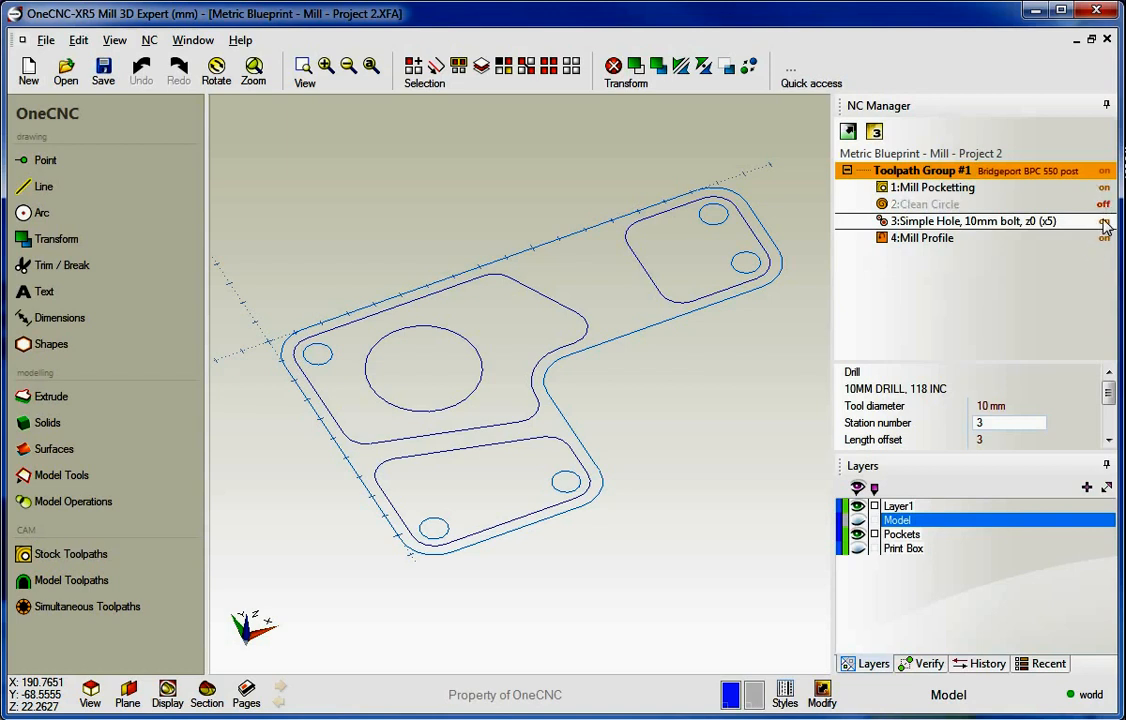
pyautogui.click(1104, 222)
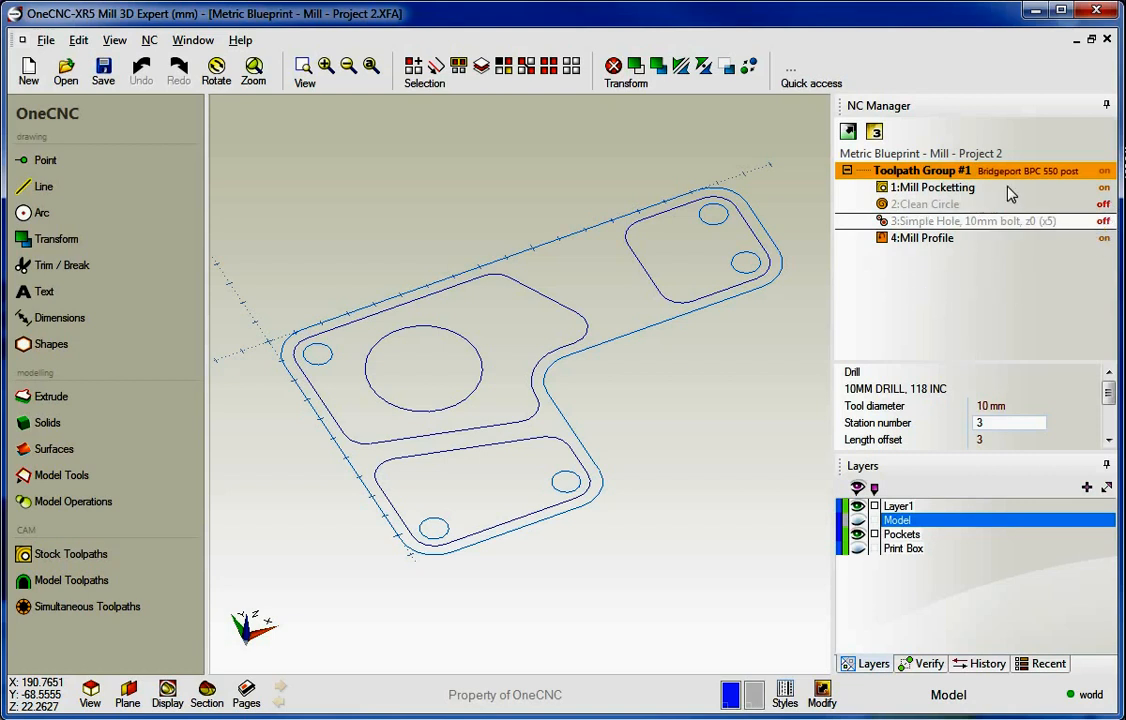
# - Post Toolpath Group #1 with only its active operations, replacing the existing NC file, and close the code
pyautogui.doubleClick(918, 173)
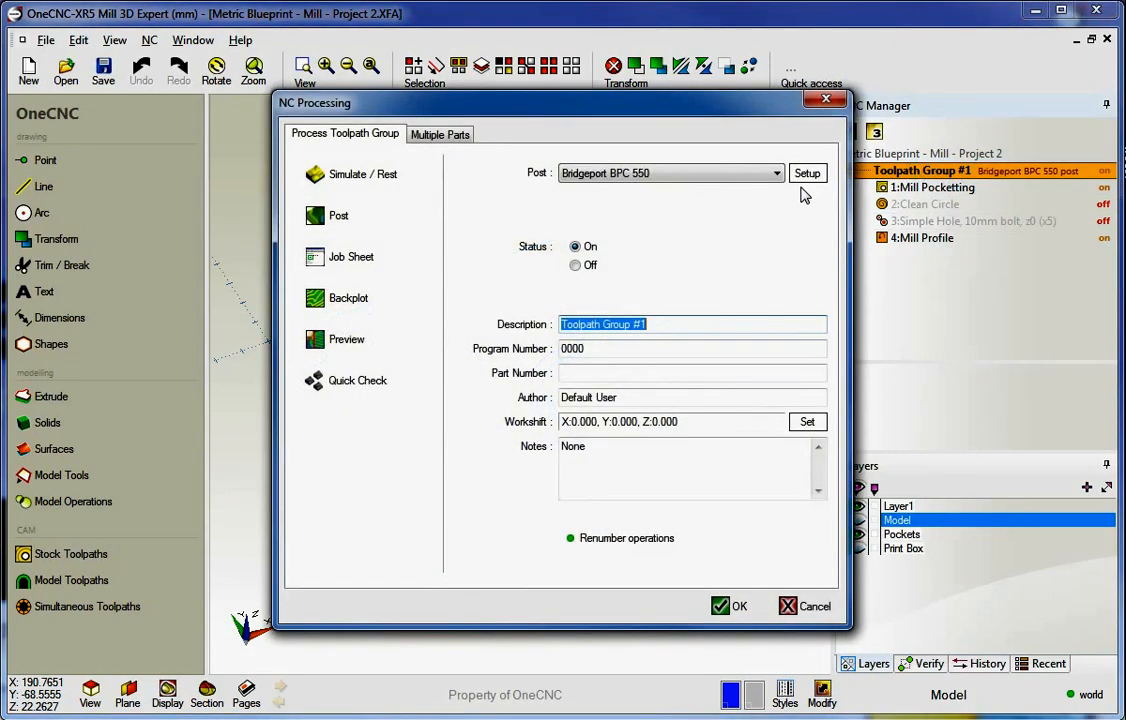
pyautogui.click(338, 218)
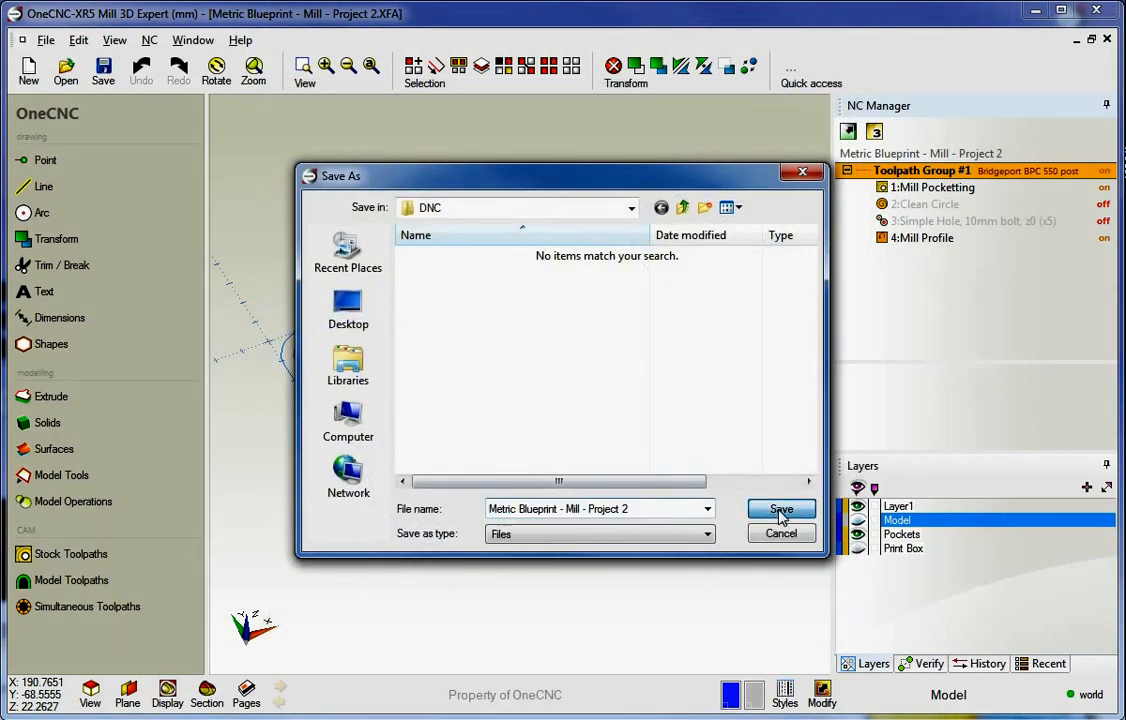
pyautogui.click(781, 509)
pyautogui.click(279, 501)
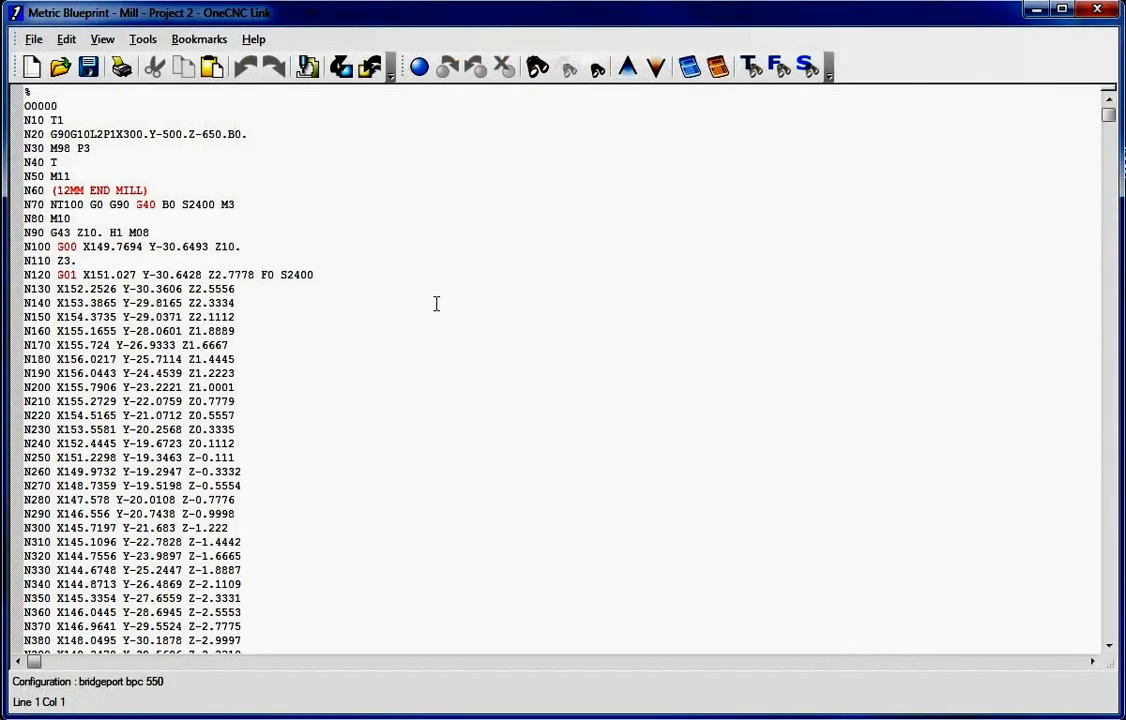
pyautogui.click(1096, 12)
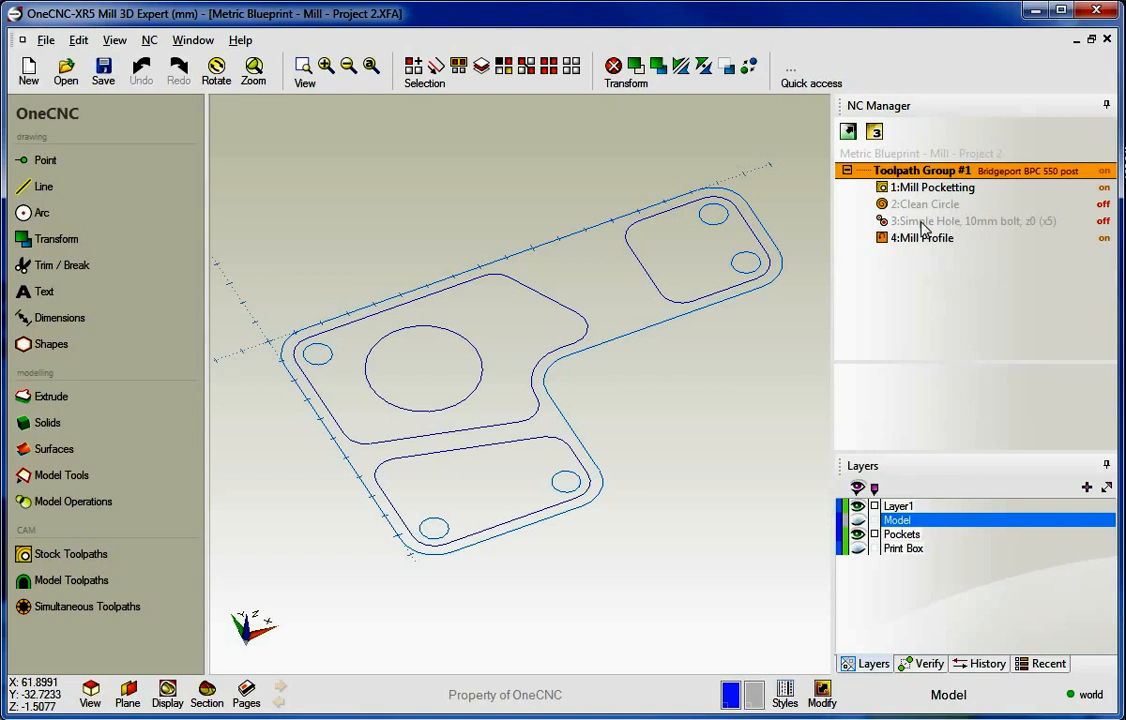
# - Switch the Clean Circle and Simple Hole operations back on in the toolpath group
pyautogui.click(1104, 204)
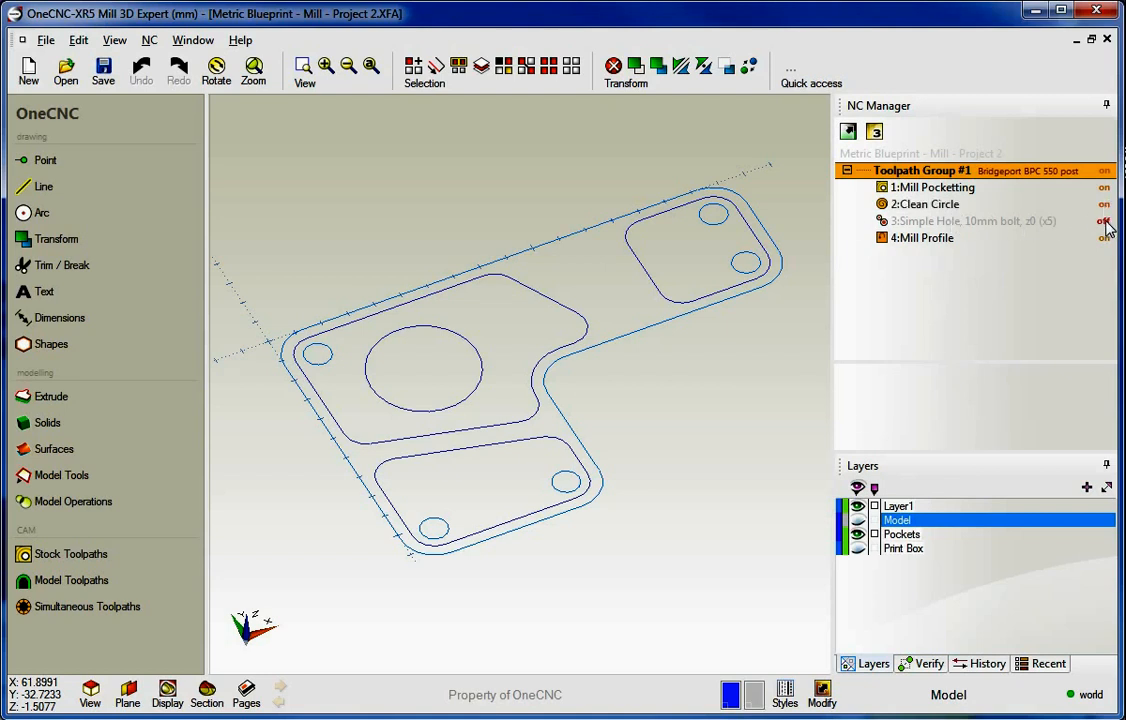
pyautogui.click(1104, 221)
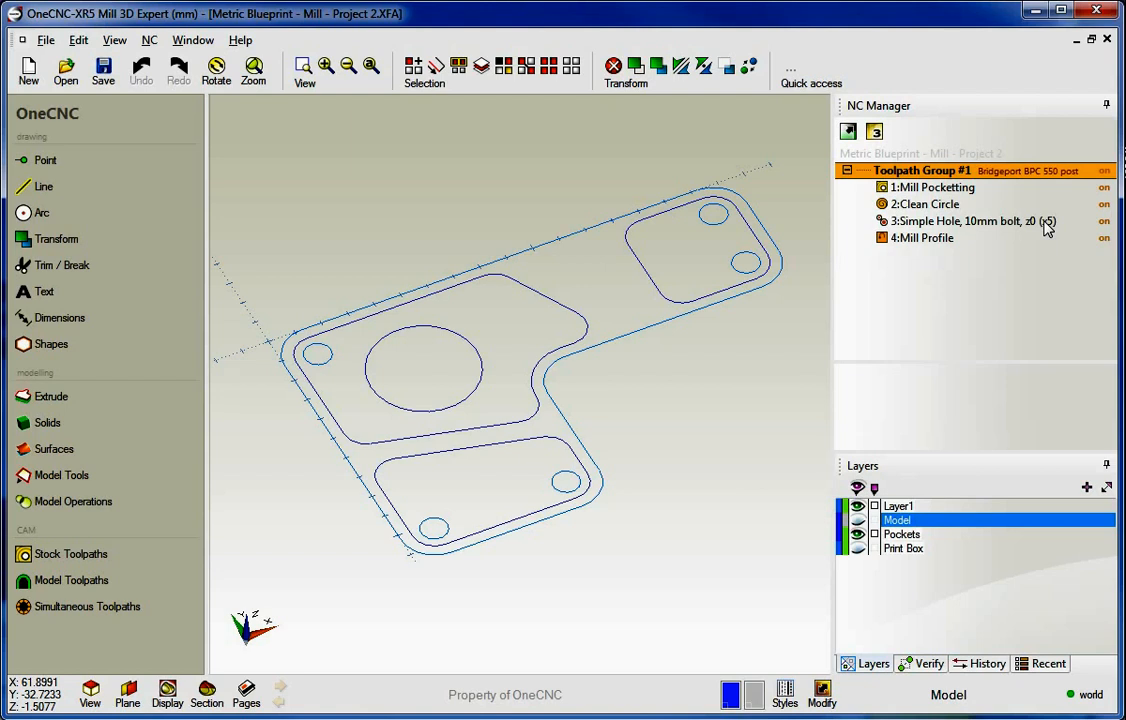